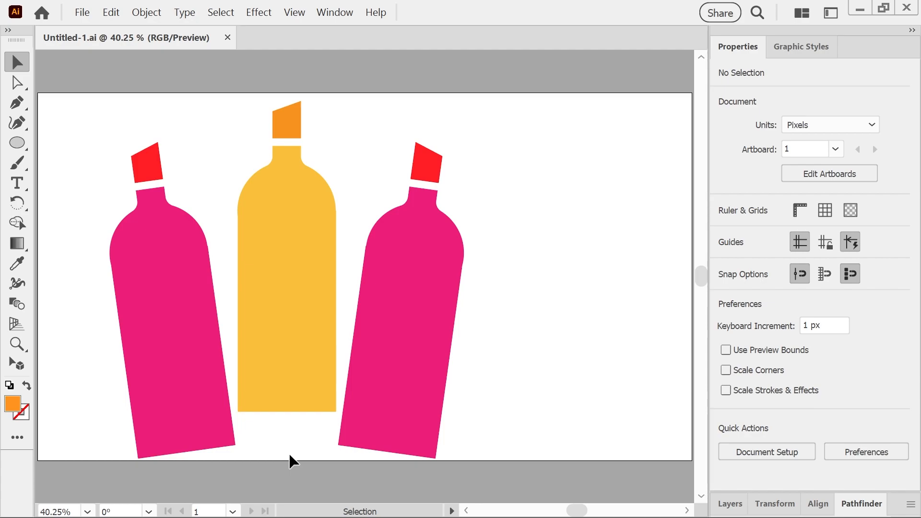
Step: Set the artboard's width to 1080 px and leave artboard editing
{"action": "key", "text": "m"}
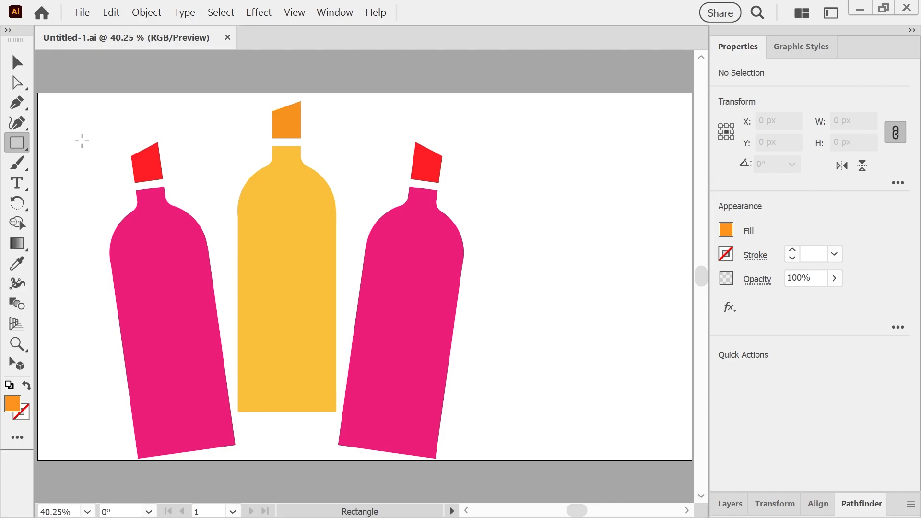
{"action": "left_click", "coordinate": [24, 61]}
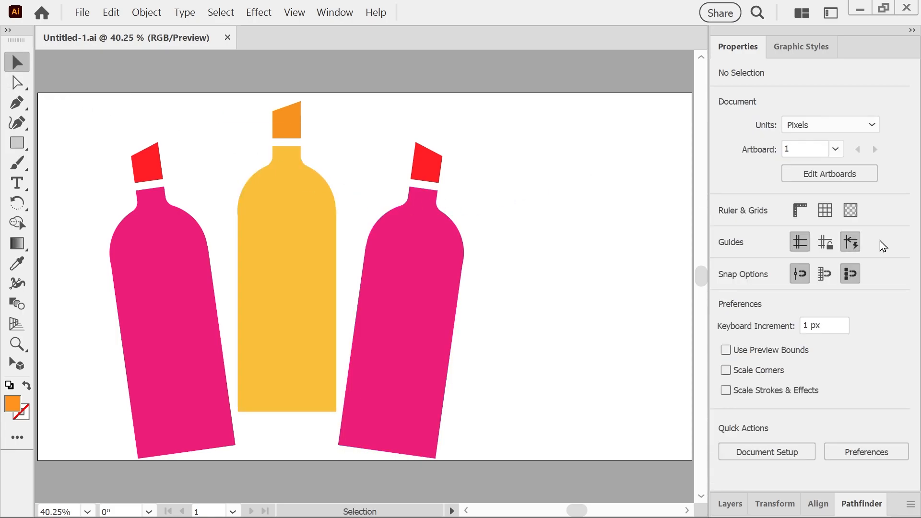
{"action": "left_click", "coordinate": [837, 175]}
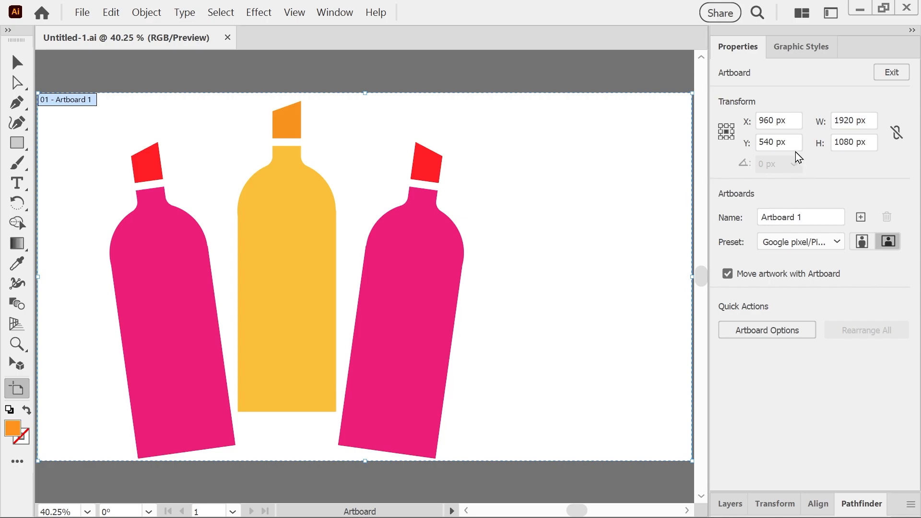
{"action": "left_click", "coordinate": [850, 120]}
{"action": "key", "text": "BackSpace"}
{"action": "key", "text": "BackSpace"}
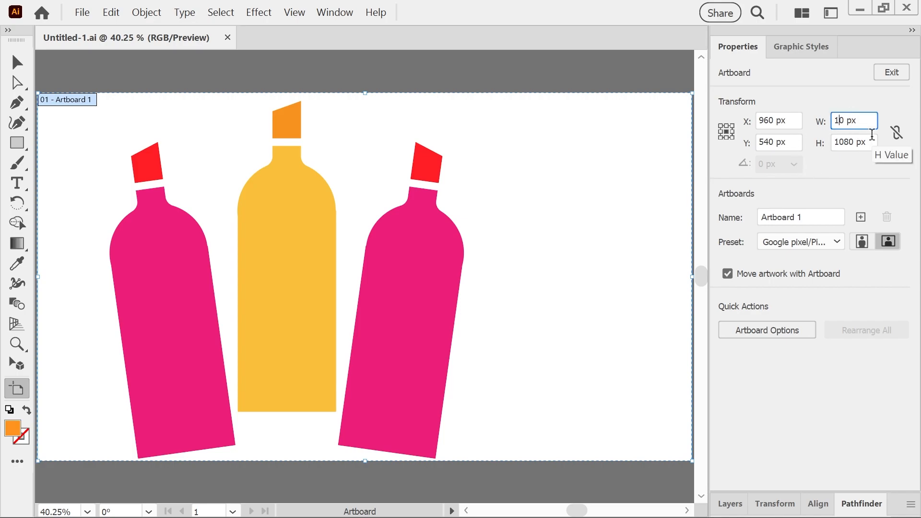
{"action": "type", "text": "080"}
{"action": "key", "text": "Delete"}
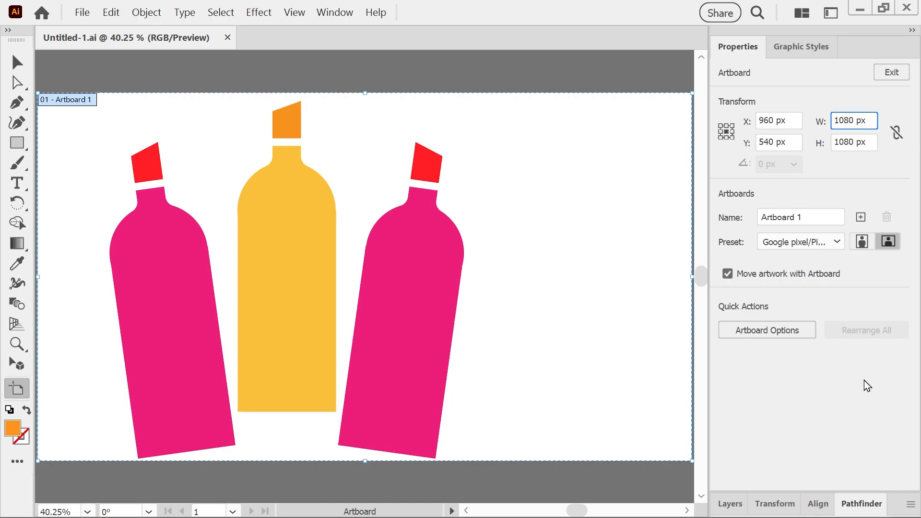
{"action": "key", "text": "Return"}
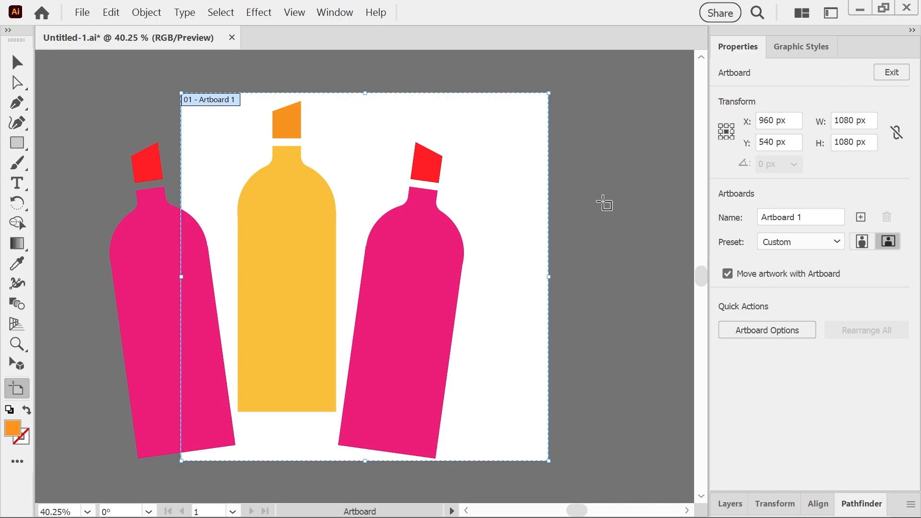
{"action": "left_click", "coordinate": [16, 60]}
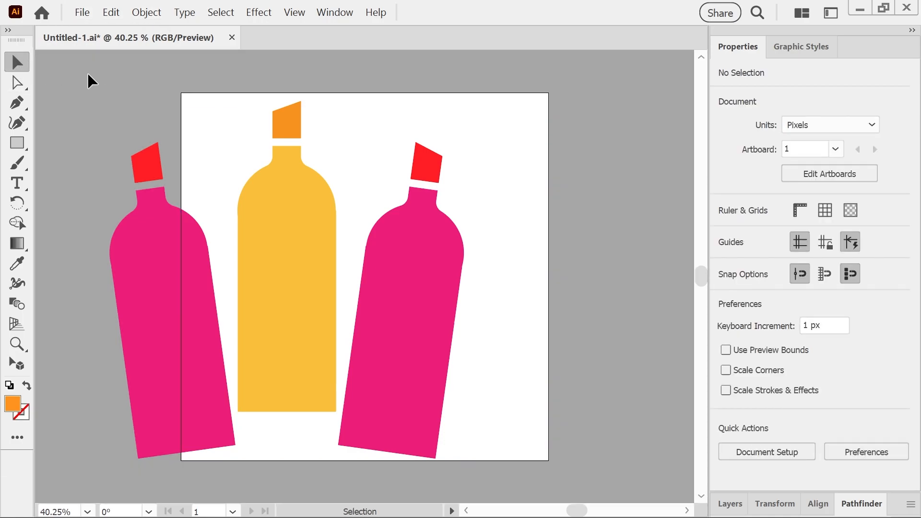
Step: Select all three bottles with their caps and move them together to the centre of the square artboard
{"action": "left_click_drag", "start_coordinate": [108, 151], "coordinate": [537, 417]}
{"action": "left_click_drag", "start_coordinate": [289, 215], "coordinate": [367, 212]}
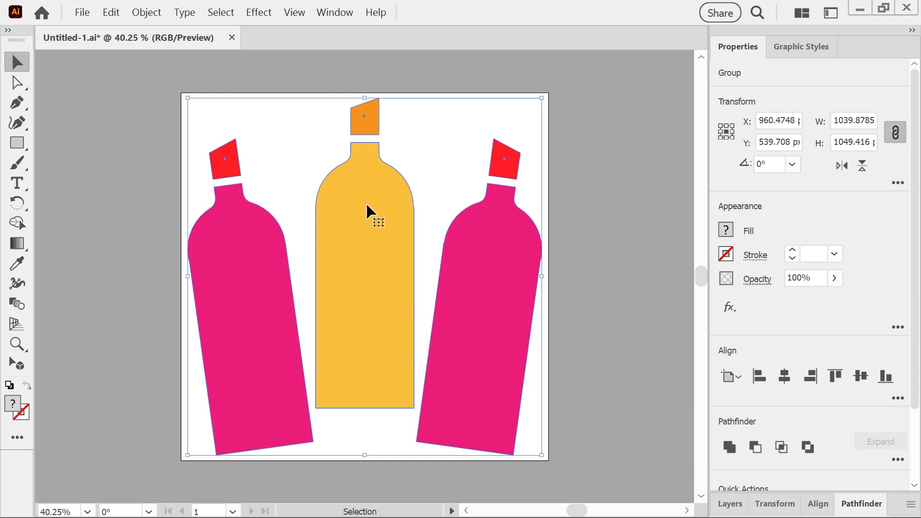
Step: Draw a 1080 × 378 px rectangle across the middle of the bottles and fill it with the white-to-black linear gradient
{"action": "left_click", "coordinate": [27, 147]}
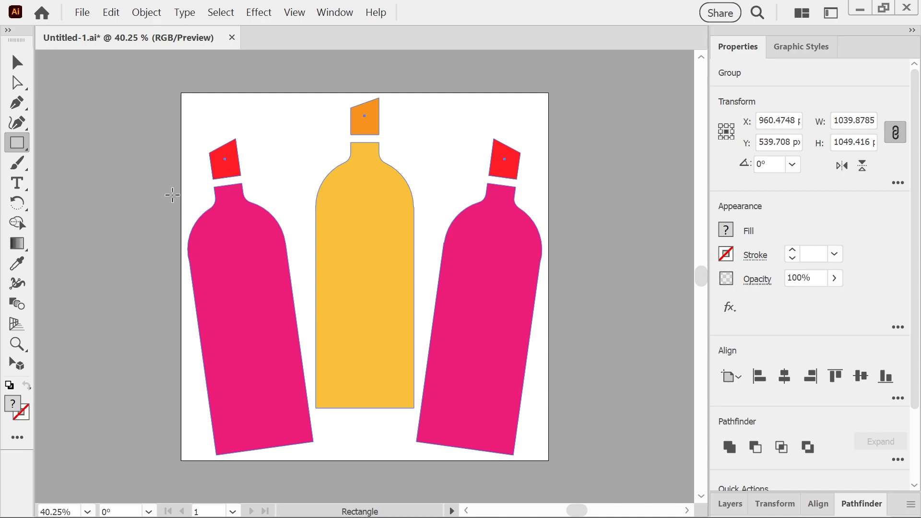
{"action": "left_click_drag", "start_coordinate": [181, 197], "coordinate": [549, 327]}
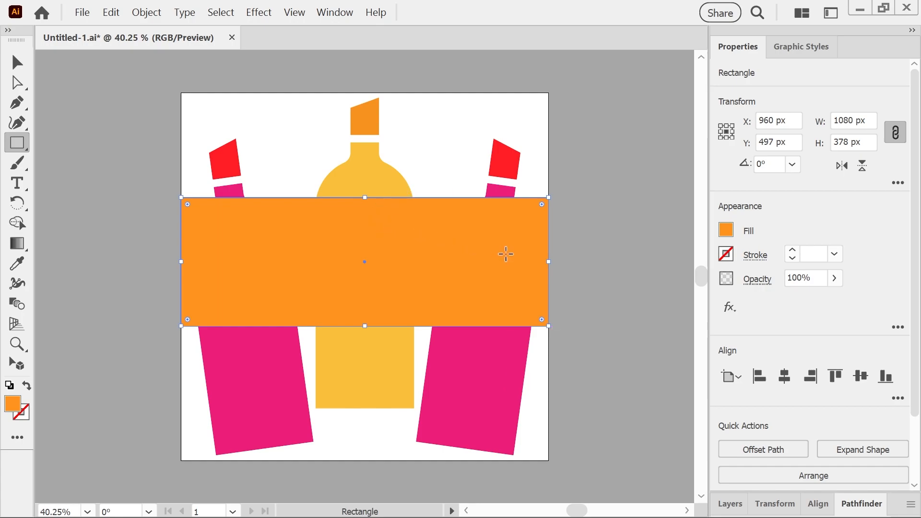
{"action": "left_click", "coordinate": [729, 232]}
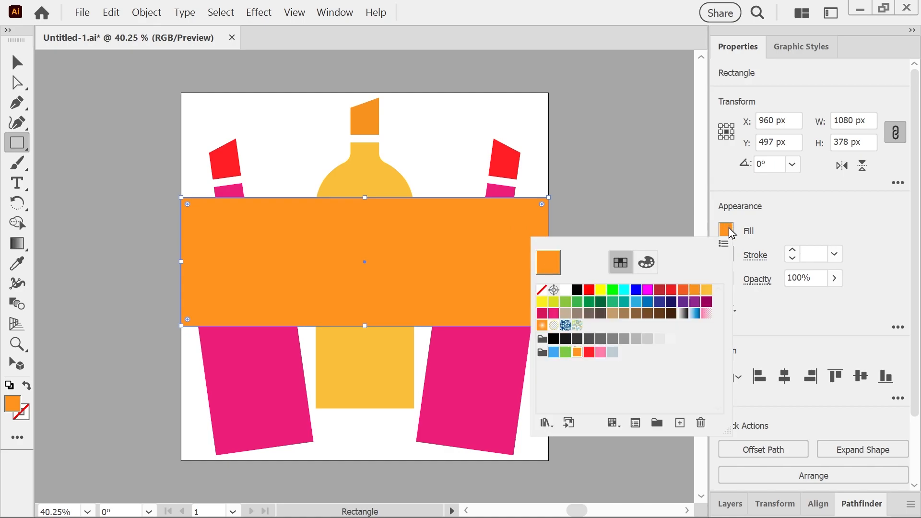
{"action": "left_click", "coordinate": [683, 314]}
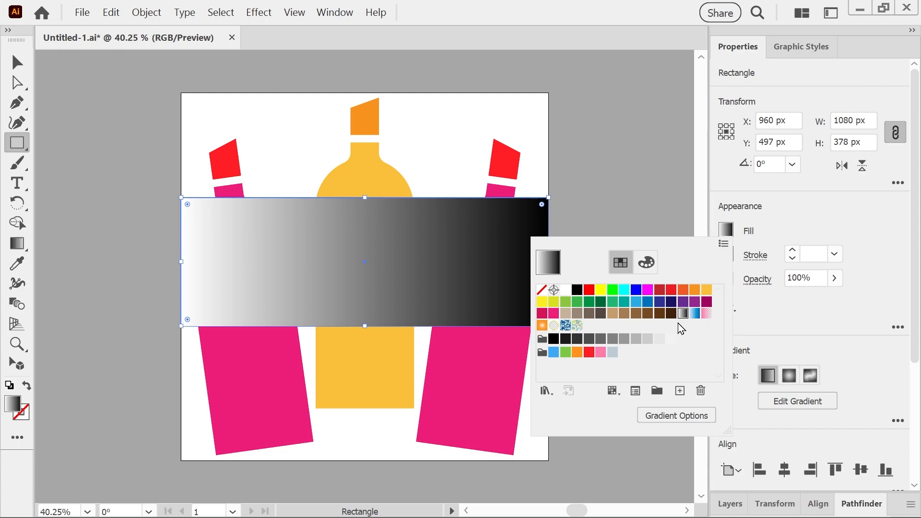
Step: Open the full gradient options for the rectangle's fill and move them fully into view
{"action": "left_click", "coordinate": [679, 416]}
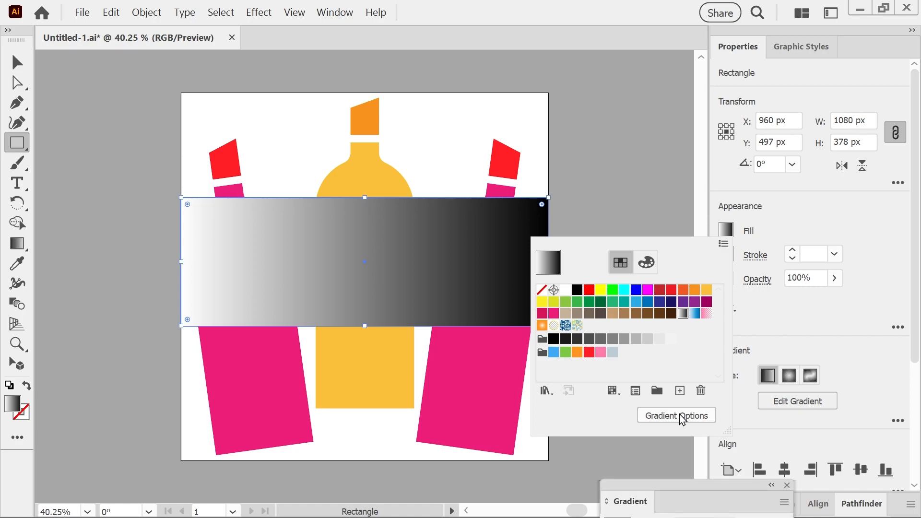
{"action": "left_click", "coordinate": [670, 484]}
{"action": "double_click", "coordinate": [675, 483]}
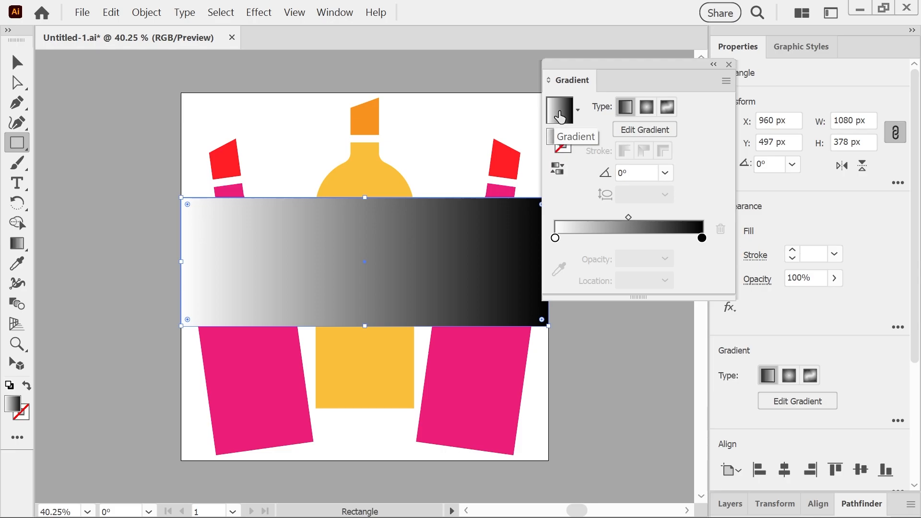
{"action": "double_click", "coordinate": [557, 142]}
{"action": "left_click_drag", "start_coordinate": [595, 198], "coordinate": [485, 139]}
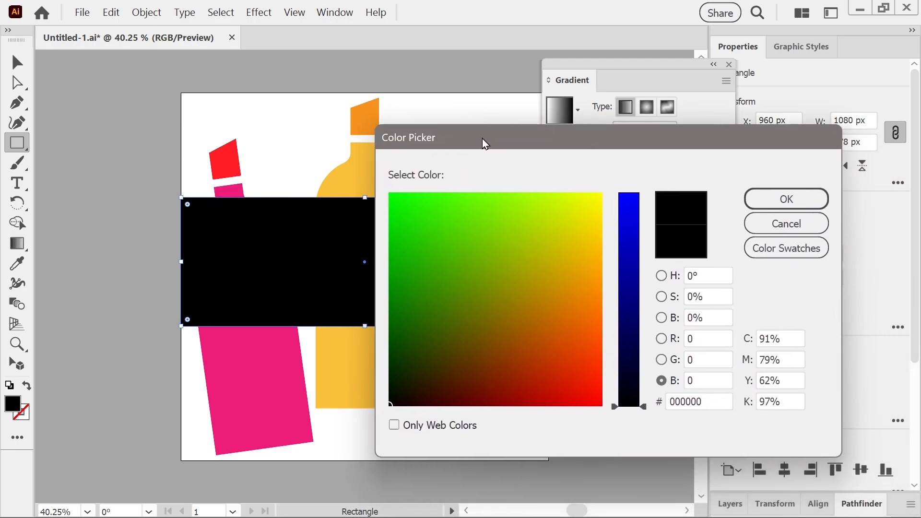
{"action": "left_click", "coordinate": [754, 226]}
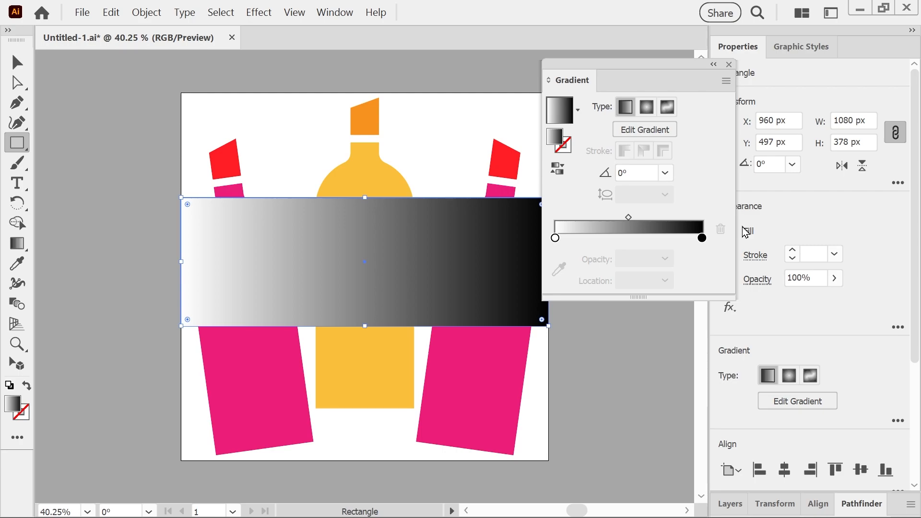
Step: Recolour the black end stop of the rectangle's gradient to deep blue 0037BF
{"action": "double_click", "coordinate": [703, 240]}
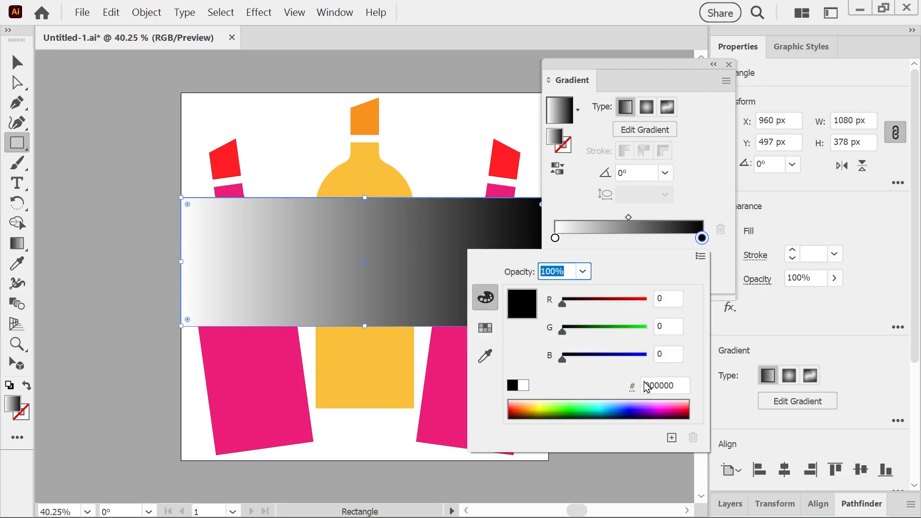
{"action": "left_click_drag", "start_coordinate": [630, 407], "coordinate": [643, 407]}
{"action": "left_click_drag", "start_coordinate": [626, 359], "coordinate": [649, 361]}
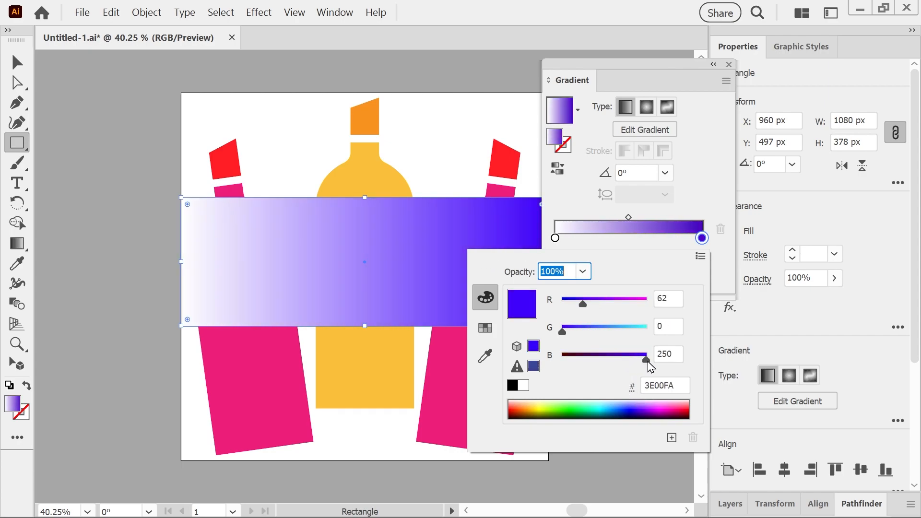
{"action": "left_click_drag", "start_coordinate": [588, 307], "coordinate": [554, 301]}
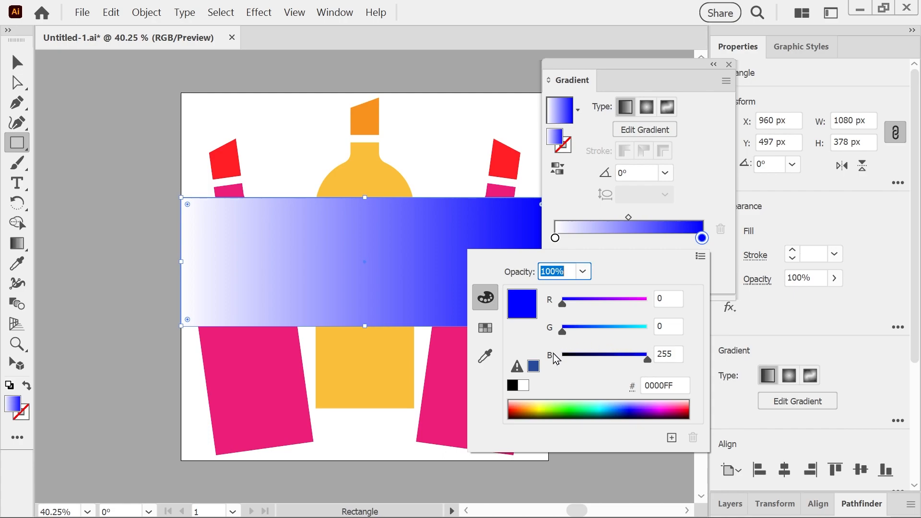
{"action": "left_click", "coordinate": [516, 367]}
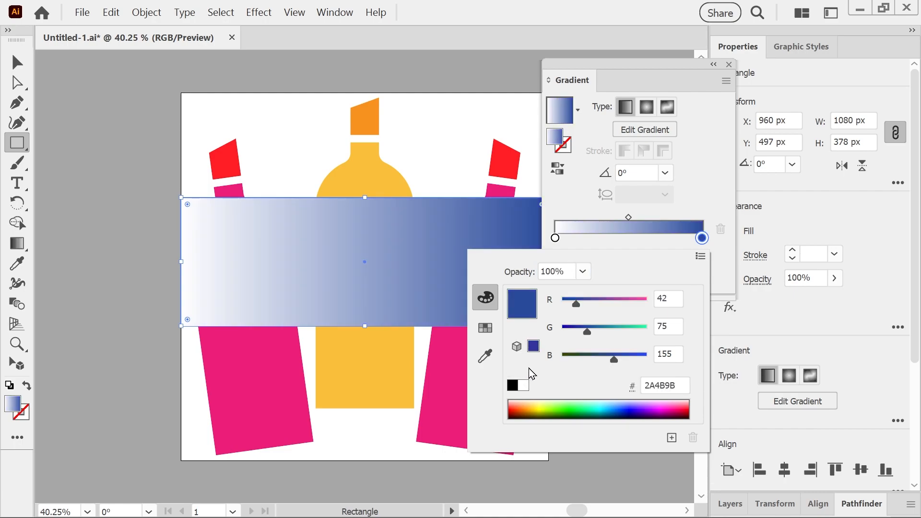
{"action": "left_click_drag", "start_coordinate": [614, 360], "coordinate": [647, 366]}
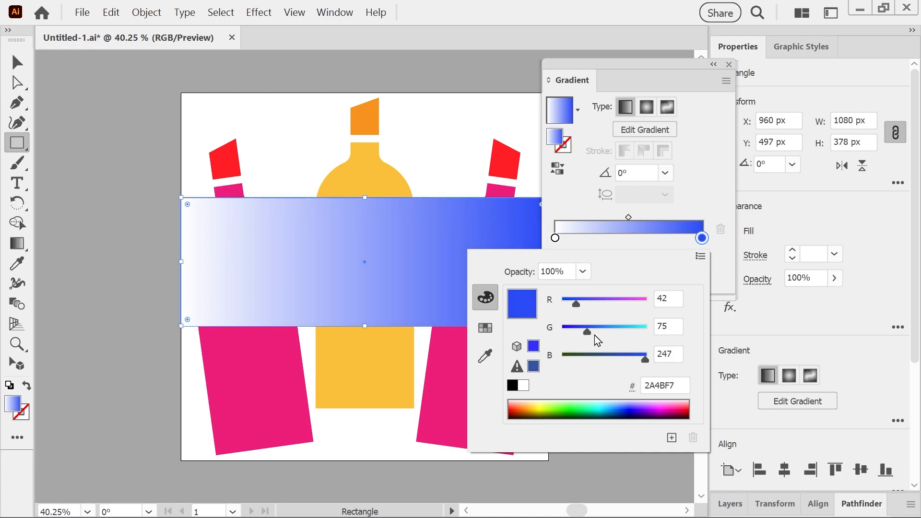
{"action": "left_click_drag", "start_coordinate": [587, 334], "coordinate": [572, 307]}
{"action": "left_click_drag", "start_coordinate": [646, 360], "coordinate": [649, 360]}
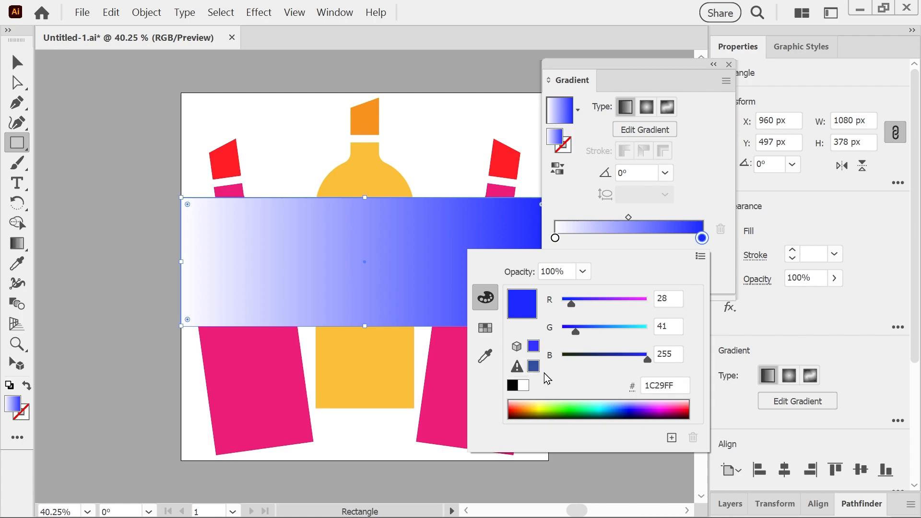
{"action": "mouse_move", "coordinate": [644, 359]}
{"action": "left_mouse_down"}
{"action": "mouse_move", "coordinate": [631, 354]}
{"action": "mouse_move", "coordinate": [642, 366]}
{"action": "left_mouse_up"}
{"action": "left_click_drag", "start_coordinate": [576, 332], "coordinate": [573, 305]}
{"action": "left_click", "coordinate": [630, 412]}
{"action": "left_click_drag", "start_coordinate": [631, 410], "coordinate": [621, 413]}
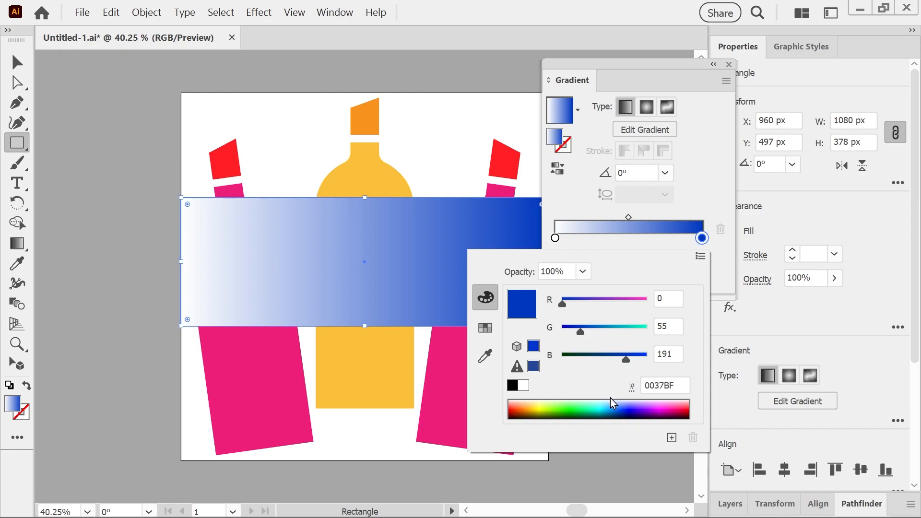
{"action": "left_click", "coordinate": [577, 191]}
Step: Recolour the white start stop of the gradient to light blue 66AEFF, then deselect the rectangle and close the gradient options
{"action": "double_click", "coordinate": [556, 238]}
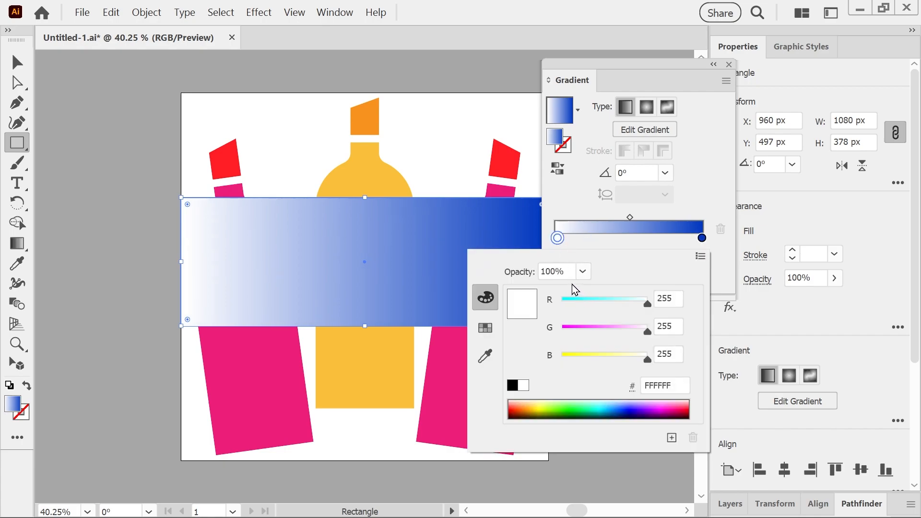
{"action": "left_click", "coordinate": [574, 237]}
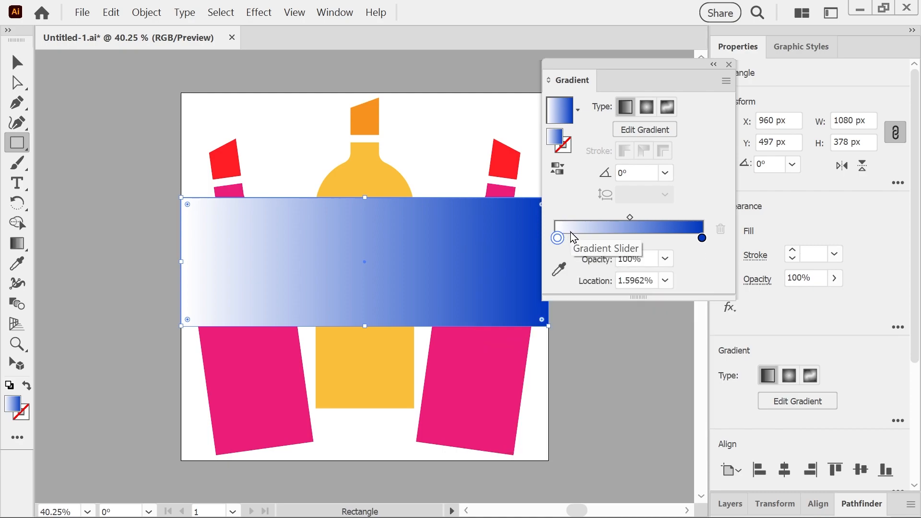
{"action": "left_click_drag", "start_coordinate": [557, 239], "coordinate": [549, 239]}
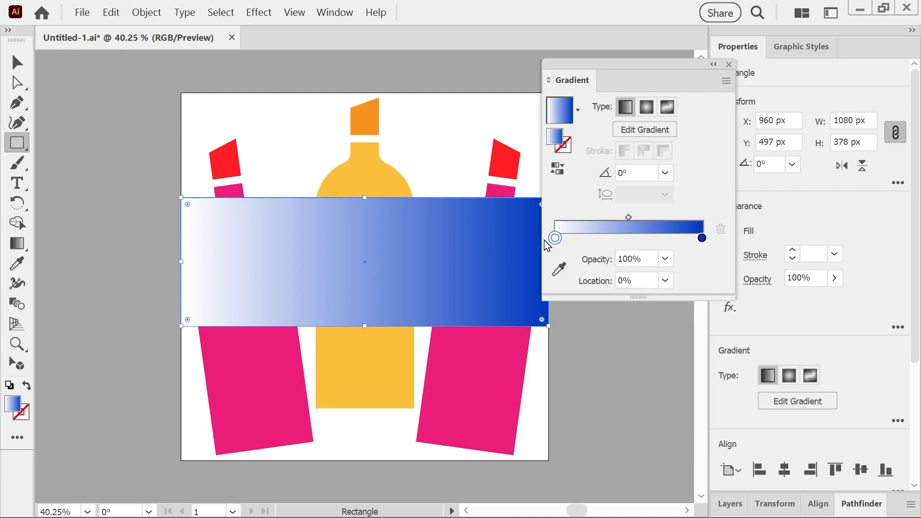
{"action": "double_click", "coordinate": [555, 239]}
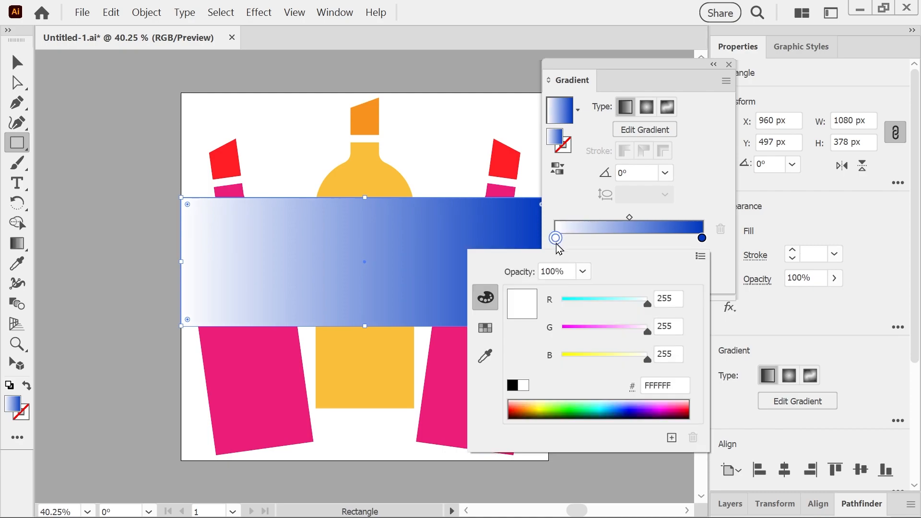
{"action": "left_click", "coordinate": [603, 408]}
{"action": "left_click", "coordinate": [600, 402]}
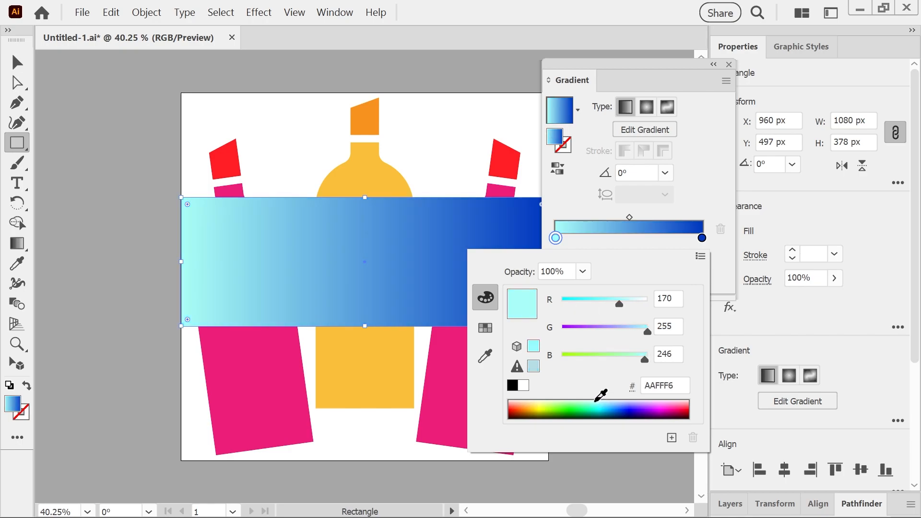
{"action": "left_click", "coordinate": [597, 406]}
{"action": "left_click_drag", "start_coordinate": [603, 399], "coordinate": [641, 338]}
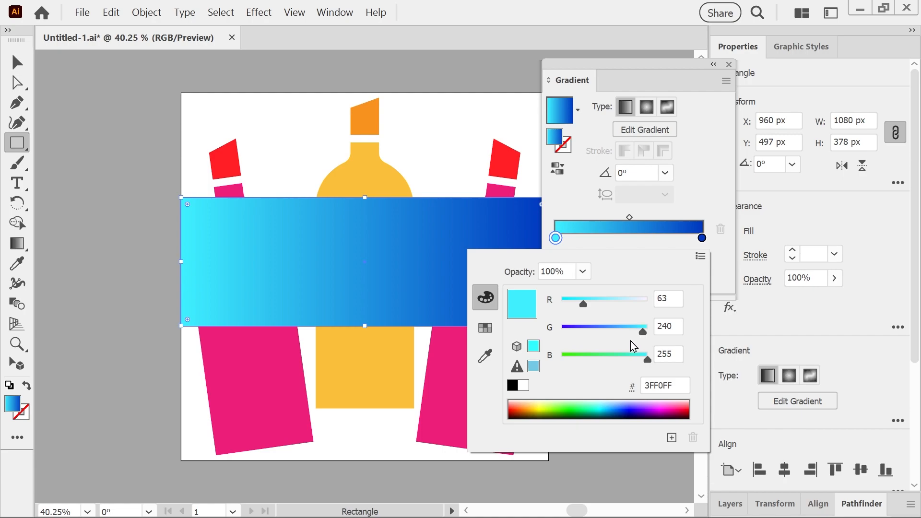
{"action": "left_click", "coordinate": [623, 406]}
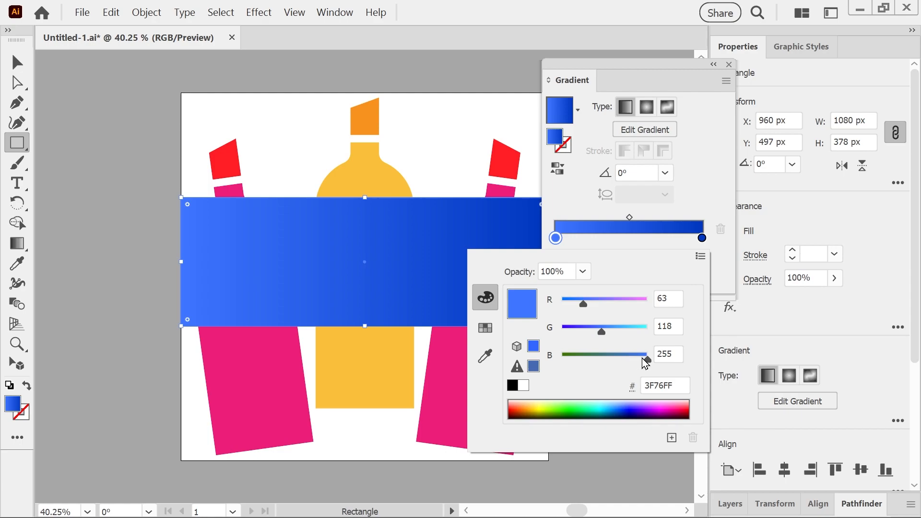
{"action": "mouse_move", "coordinate": [603, 332]}
{"action": "left_mouse_down"}
{"action": "mouse_move", "coordinate": [616, 330]}
{"action": "mouse_move", "coordinate": [620, 341]}
{"action": "mouse_move", "coordinate": [621, 331]}
{"action": "left_mouse_up"}
{"action": "left_click_drag", "start_coordinate": [589, 305], "coordinate": [601, 307]}
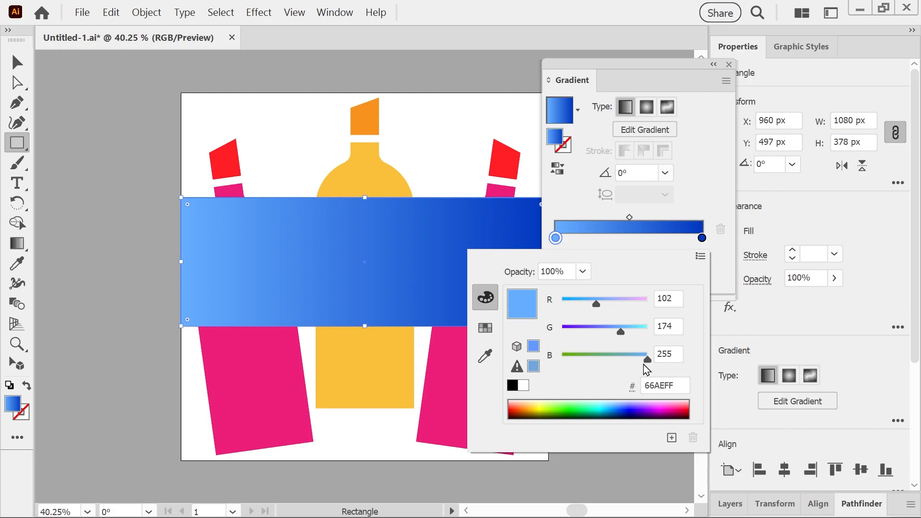
{"action": "key", "text": "Escape"}
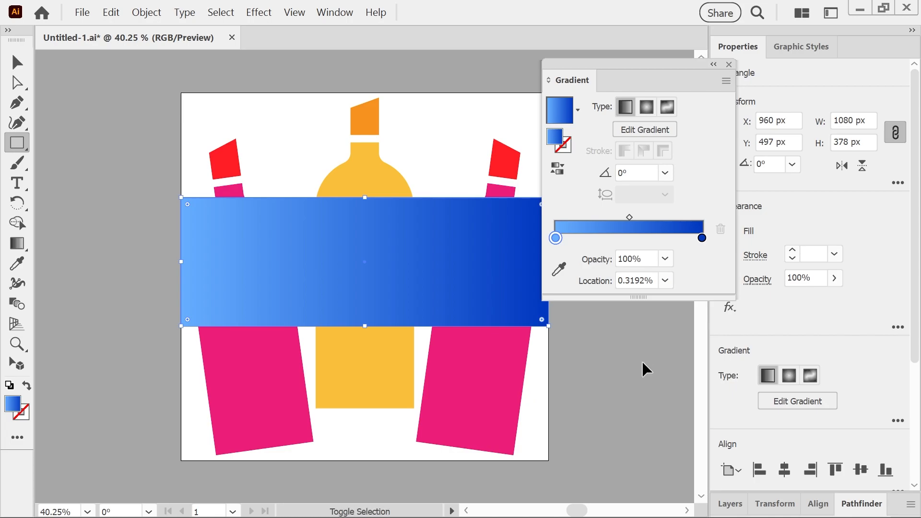
{"action": "left_click", "coordinate": [644, 363], "text": "ctrl"}
{"action": "left_click", "coordinate": [729, 63]}
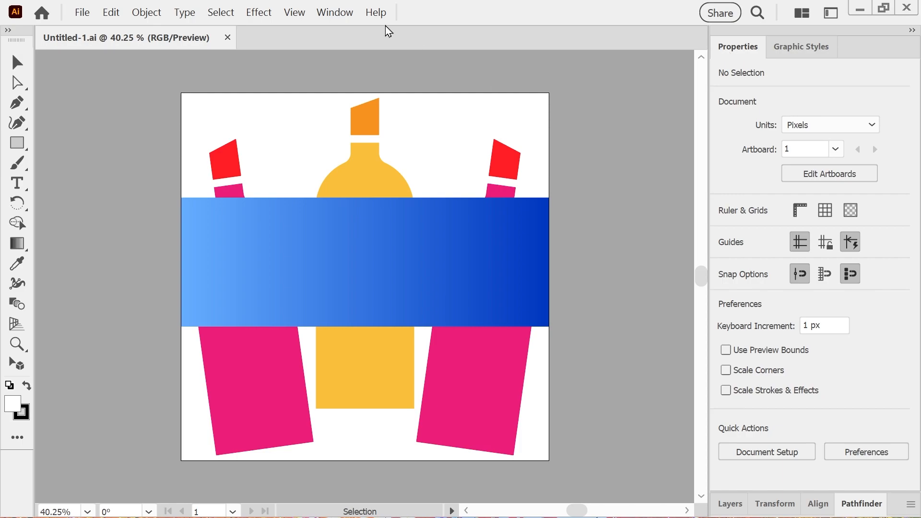
Step: Select the blue gradient rectangle and shift its centre to X 961 px, Y 497 px
{"action": "key", "text": "v"}
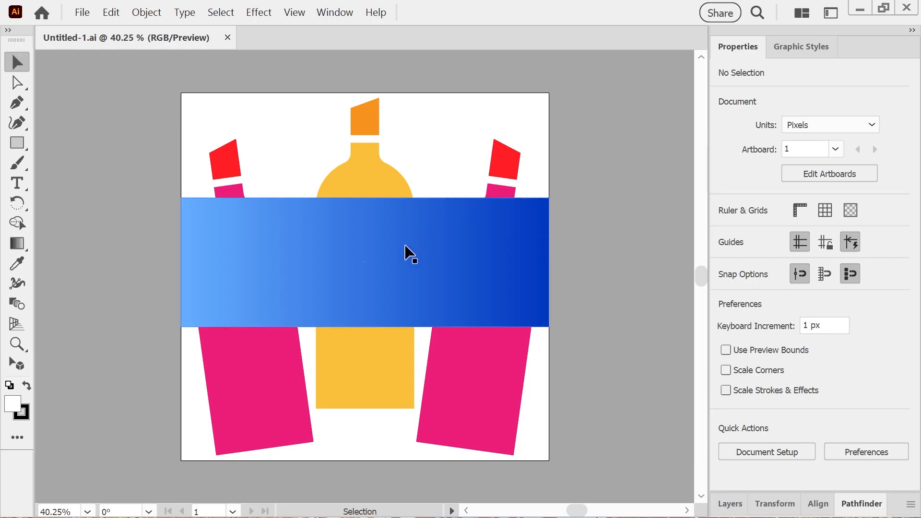
{"action": "left_click_drag", "start_coordinate": [396, 255], "coordinate": [401, 244]}
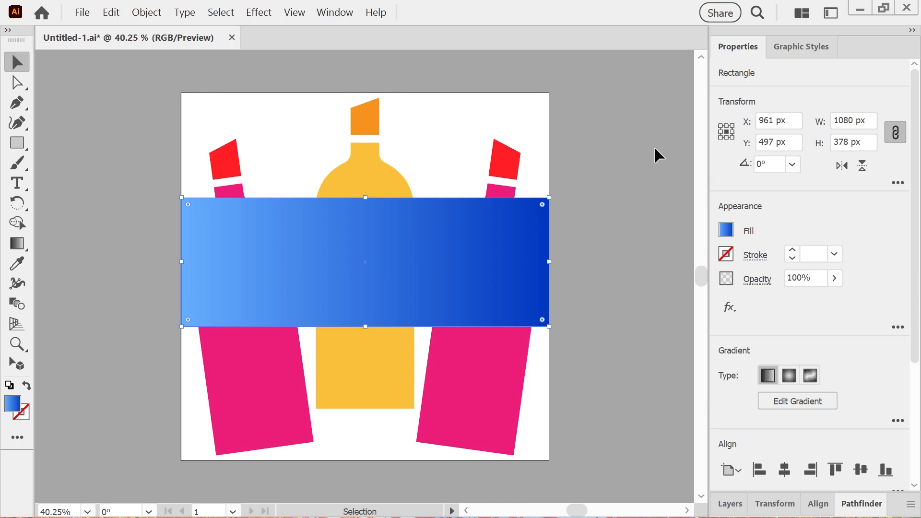
Step: Give the blue gradient rectangle an outline by raising its stroke weight to 11 pt
{"action": "left_click", "coordinate": [756, 260]}
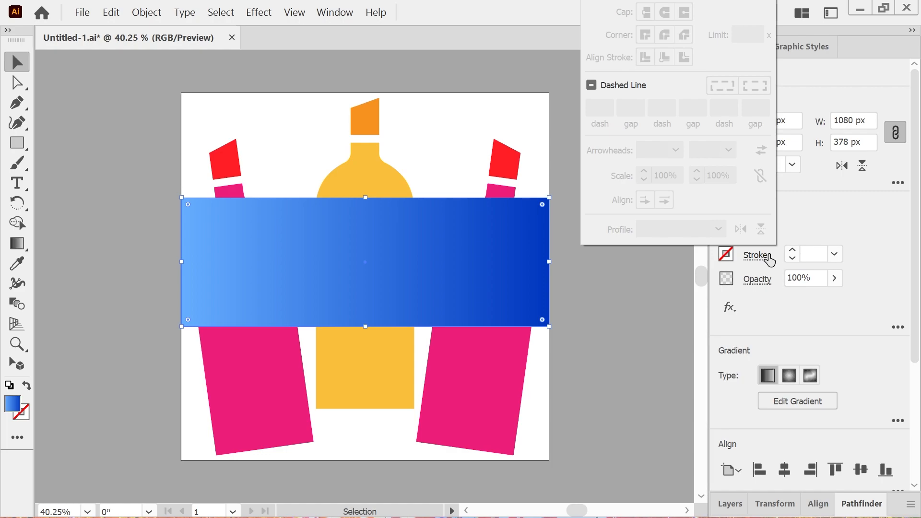
{"action": "left_click", "coordinate": [794, 254]}
{"action": "left_click", "coordinate": [793, 251]}
{"action": "left_click", "coordinate": [793, 251]}
{"action": "left_click", "coordinate": [793, 251]}
{"action": "left_click", "coordinate": [792, 251]}
{"action": "left_click", "coordinate": [793, 251]}
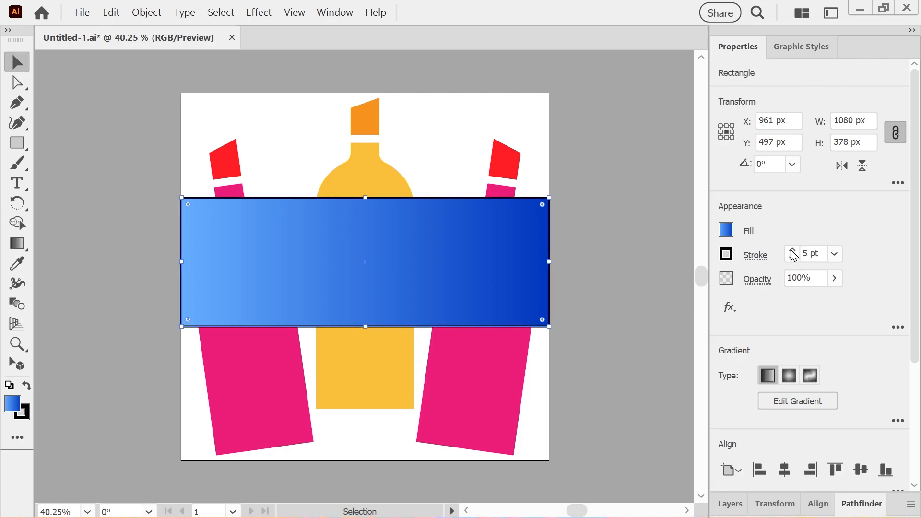
{"action": "left_click", "coordinate": [793, 250]}
{"action": "left_click", "coordinate": [793, 250]}
{"action": "left_click", "coordinate": [792, 250]}
{"action": "left_click", "coordinate": [793, 251]}
{"action": "left_click", "coordinate": [792, 250]}
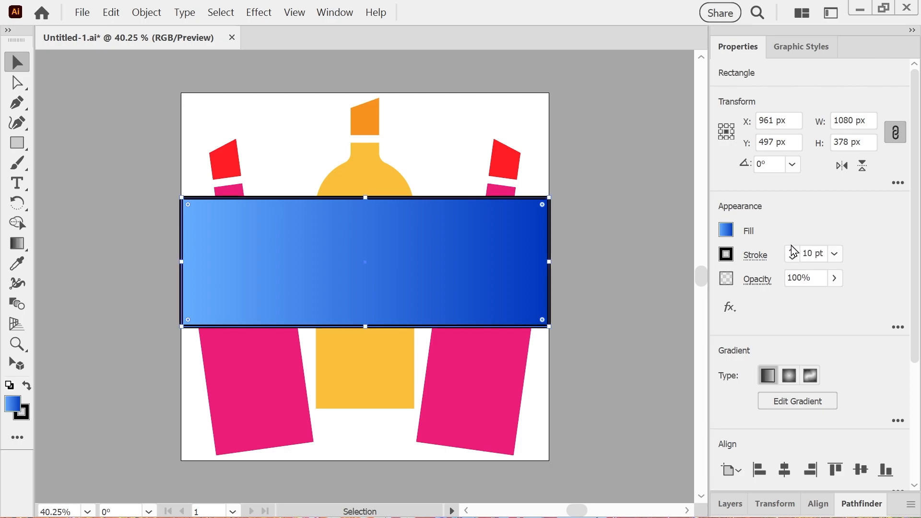
{"action": "left_click", "coordinate": [792, 250]}
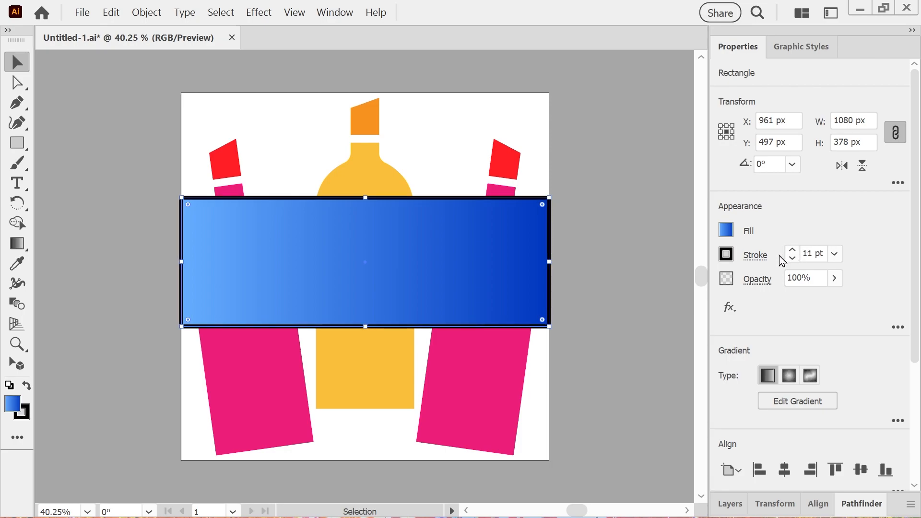
Step: Align the rectangle's stroke to the inside and recolour it with the White swatch, leaving the swatch's definition unedited
{"action": "left_click", "coordinate": [755, 262]}
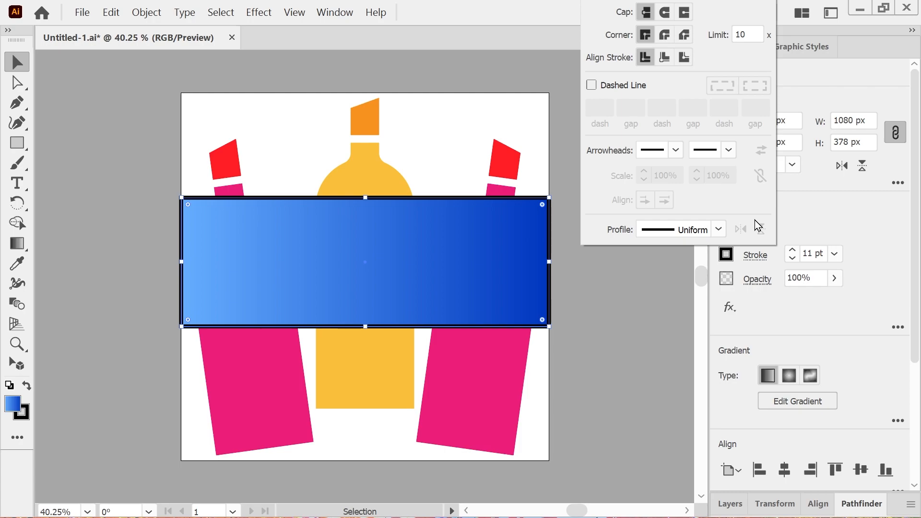
{"action": "left_click", "coordinate": [664, 58]}
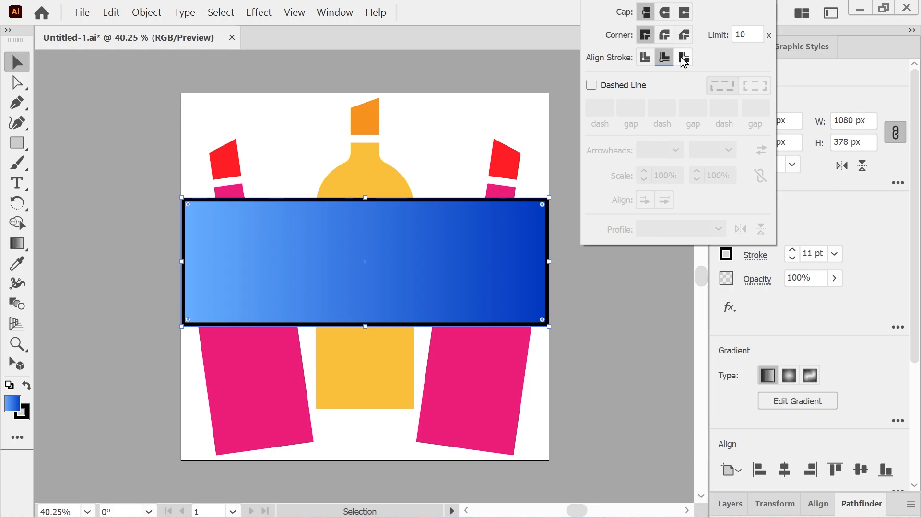
{"action": "left_click", "coordinate": [726, 254]}
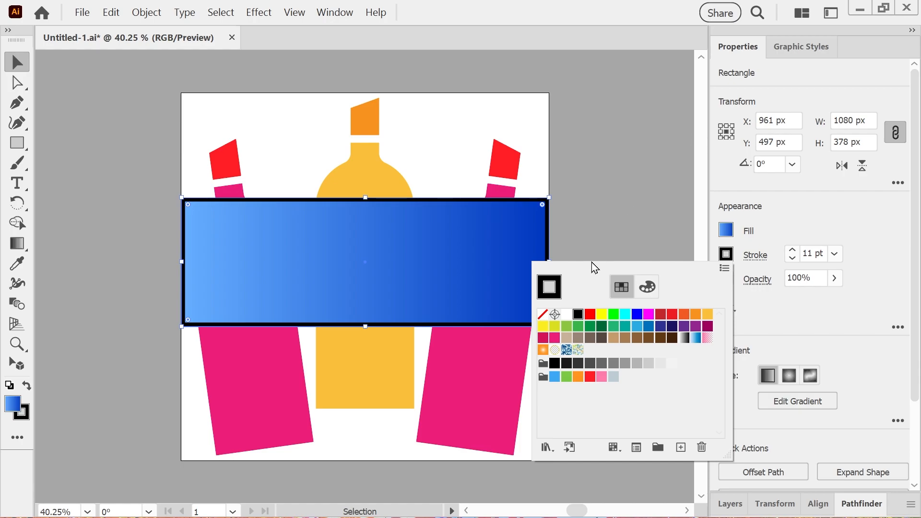
{"action": "double_click", "coordinate": [568, 315]}
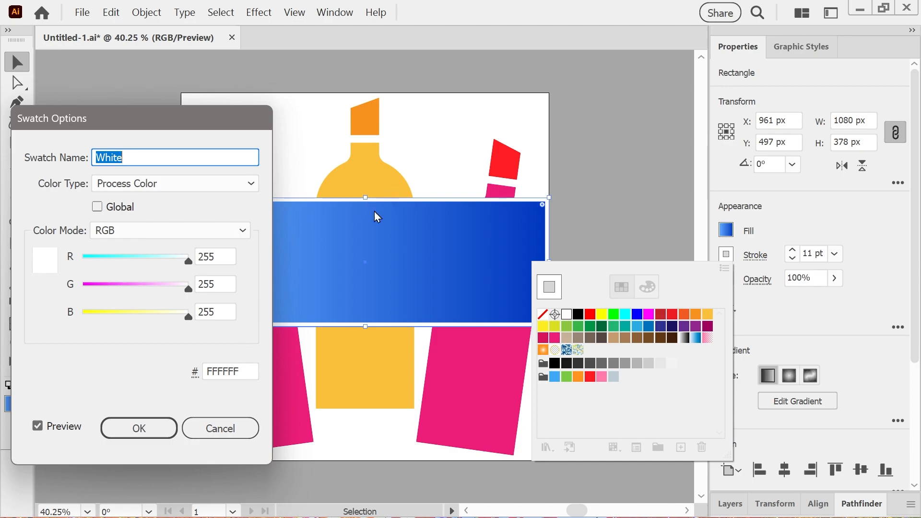
{"action": "left_click", "coordinate": [220, 428]}
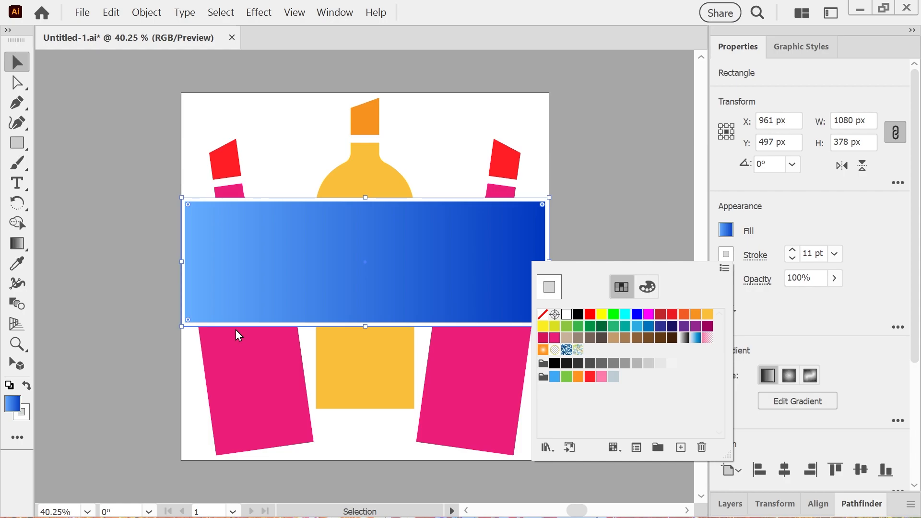
{"action": "left_click", "coordinate": [219, 14]}
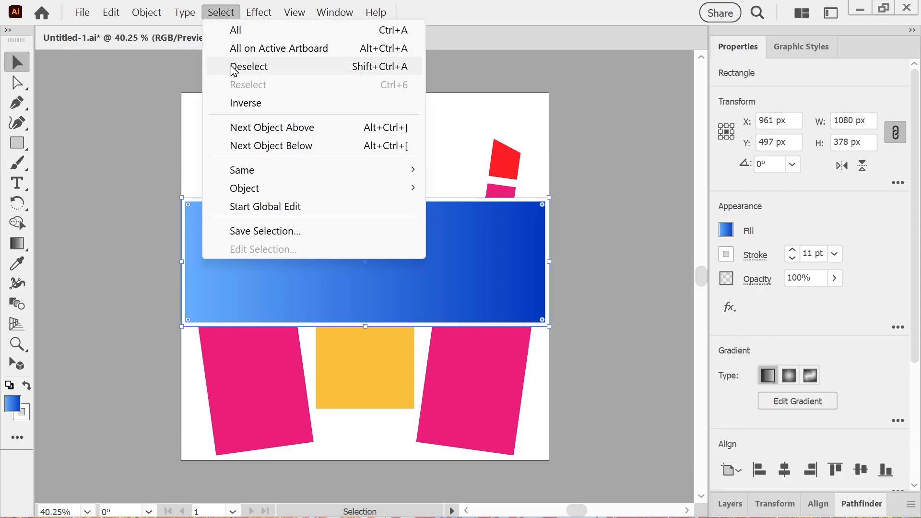